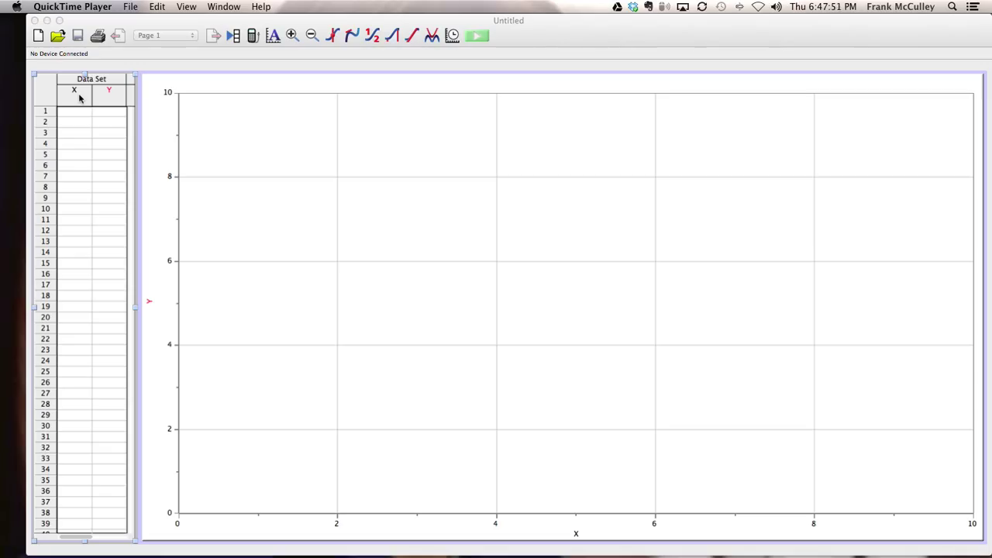
- Generate X column values from start 0 to end 6.28 with increment 0.1, giving 63 cells
{"action": "double_click", "coordinate": [78, 95]}
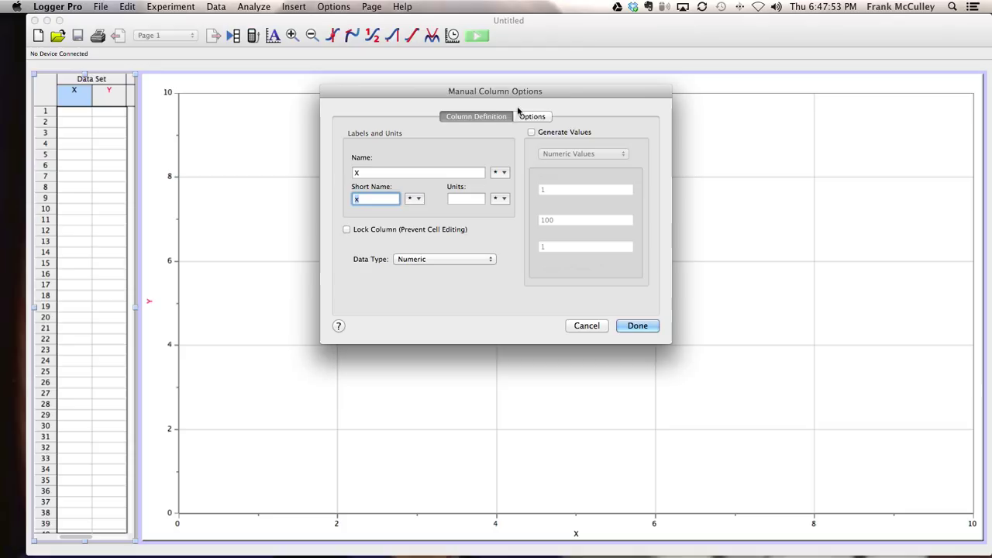
{"action": "left_click", "coordinate": [532, 132]}
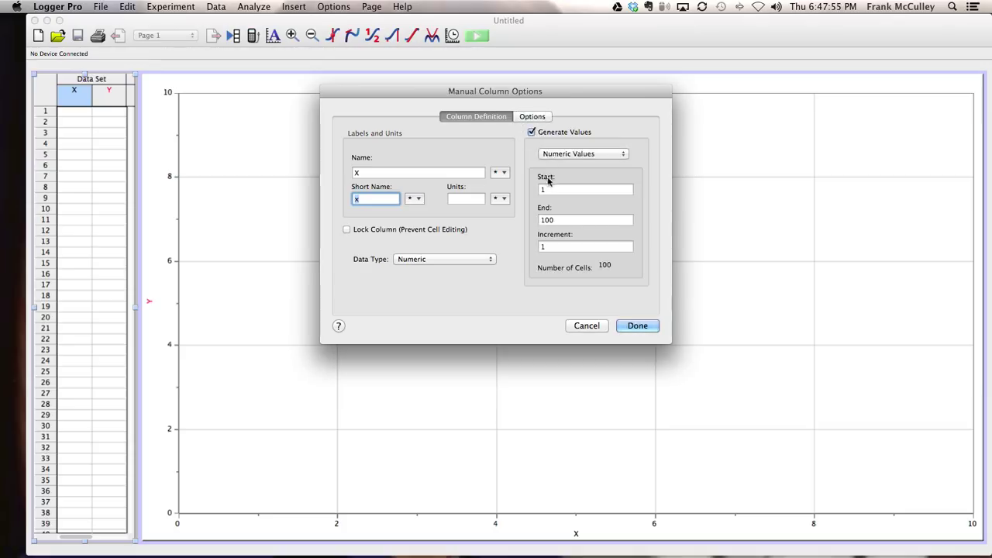
{"action": "double_click", "coordinate": [549, 189]}
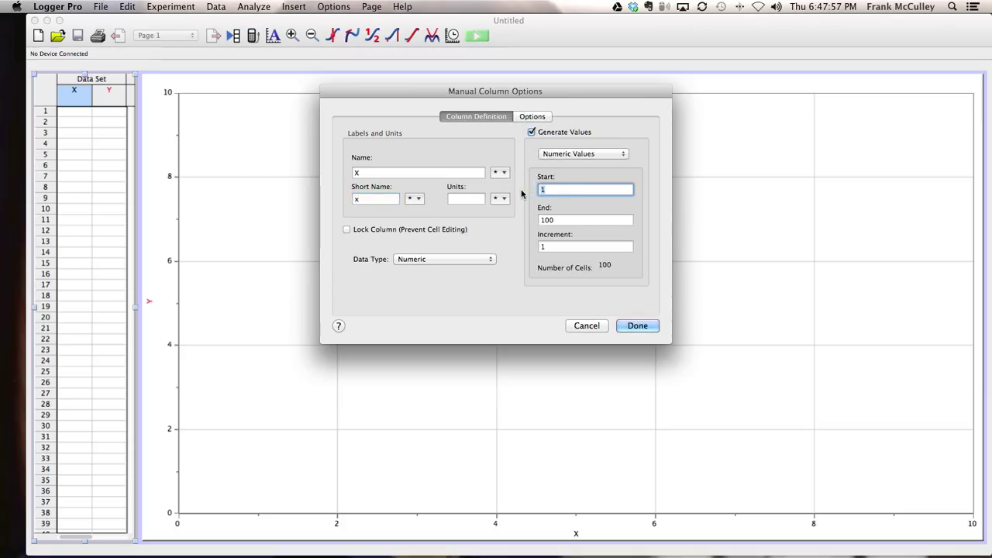
{"action": "type", "text": "0"}
{"action": "double_click", "coordinate": [551, 220]}
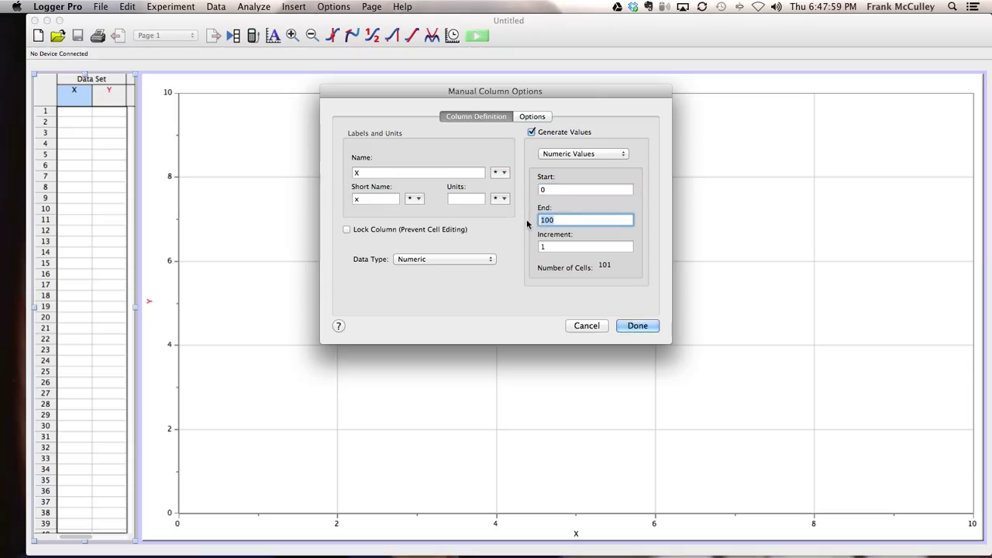
{"action": "type", "text": "6.28"}
{"action": "double_click", "coordinate": [549, 248]}
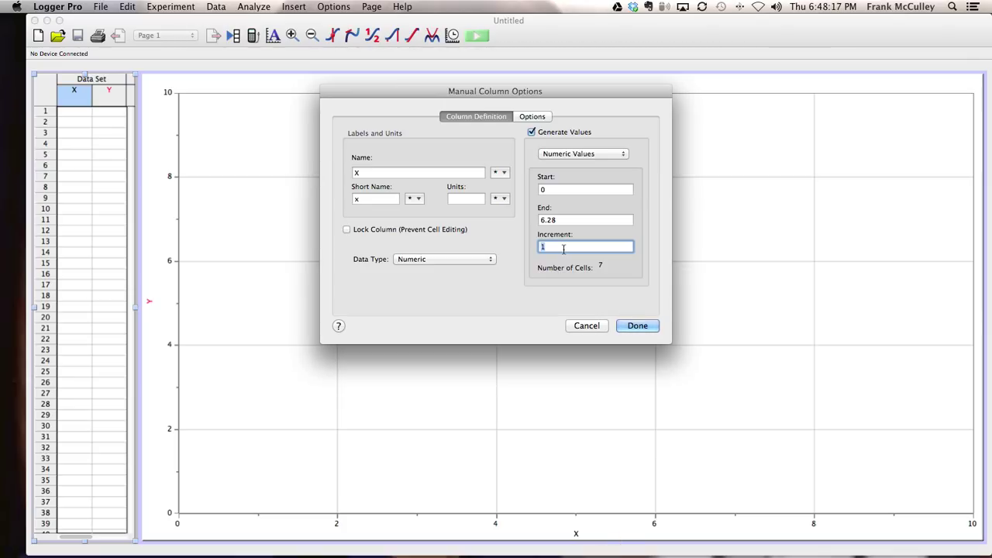
{"action": "type", "text": ".1"}
{"action": "left_click", "coordinate": [573, 221]}
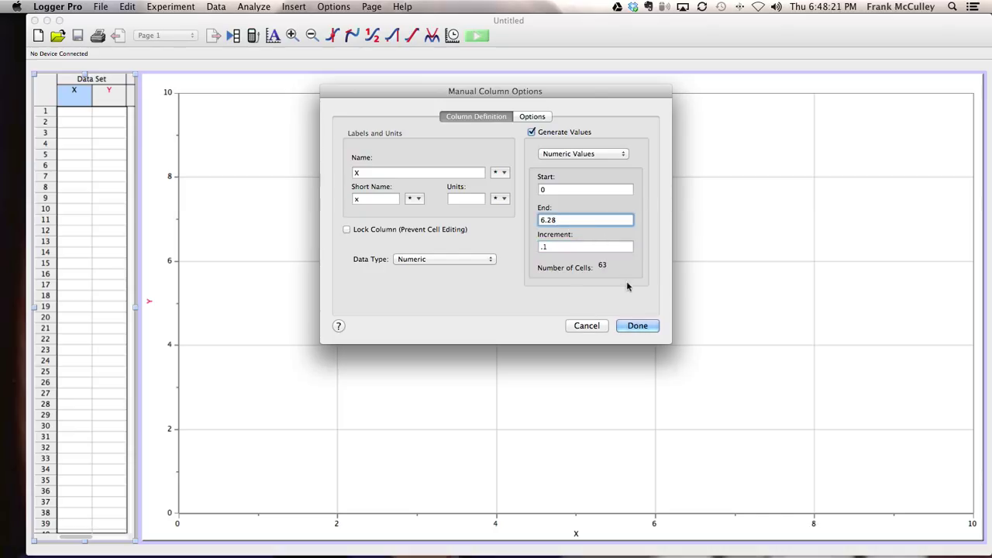
{"action": "left_click", "coordinate": [635, 325]}
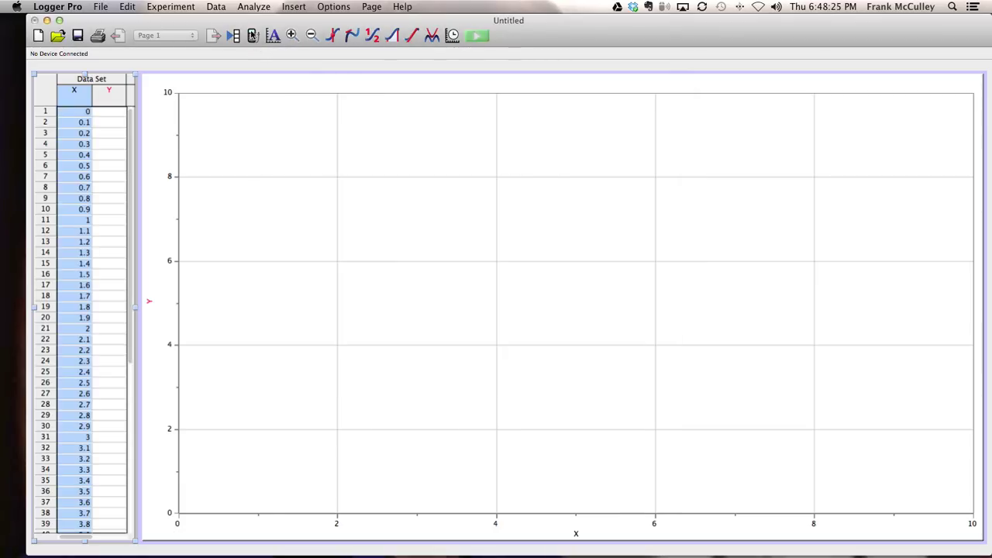
- Create a new calculated column named y1 and begin its expression with 3*
{"action": "left_click", "coordinate": [217, 6]}
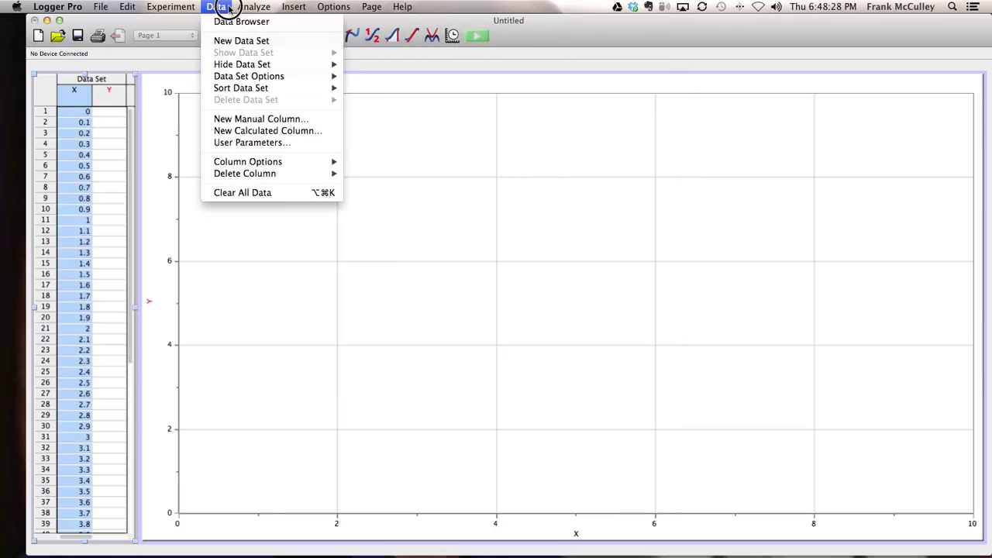
{"action": "left_click", "coordinate": [241, 131]}
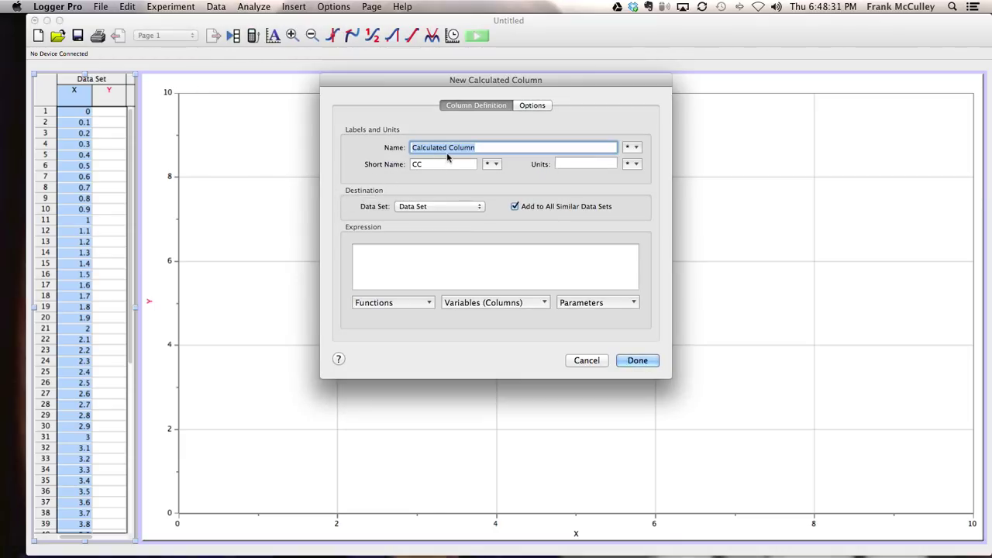
{"action": "type", "text": "y1"}
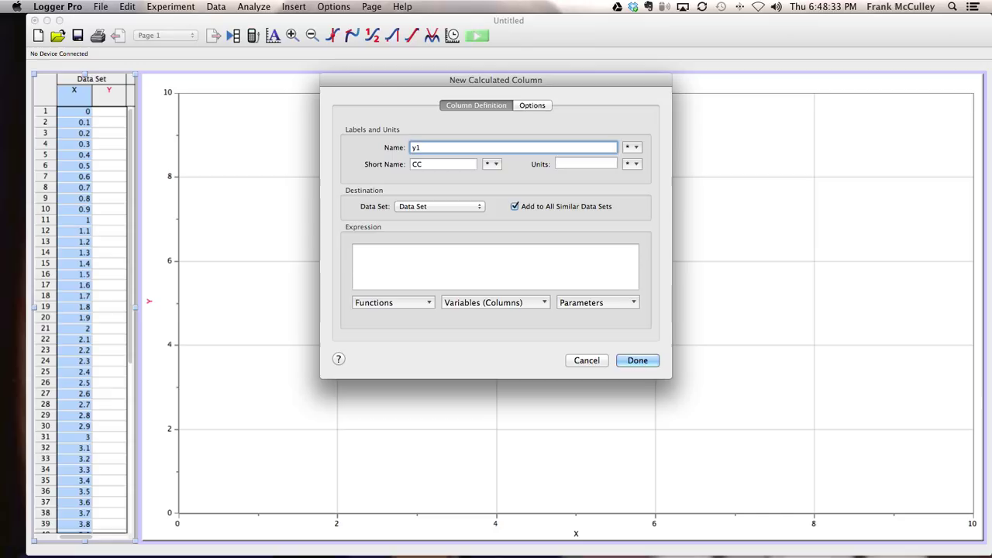
{"action": "key", "text": "Tab"}
{"action": "key", "text": "Tab"}
{"action": "key", "text": "Tab"}
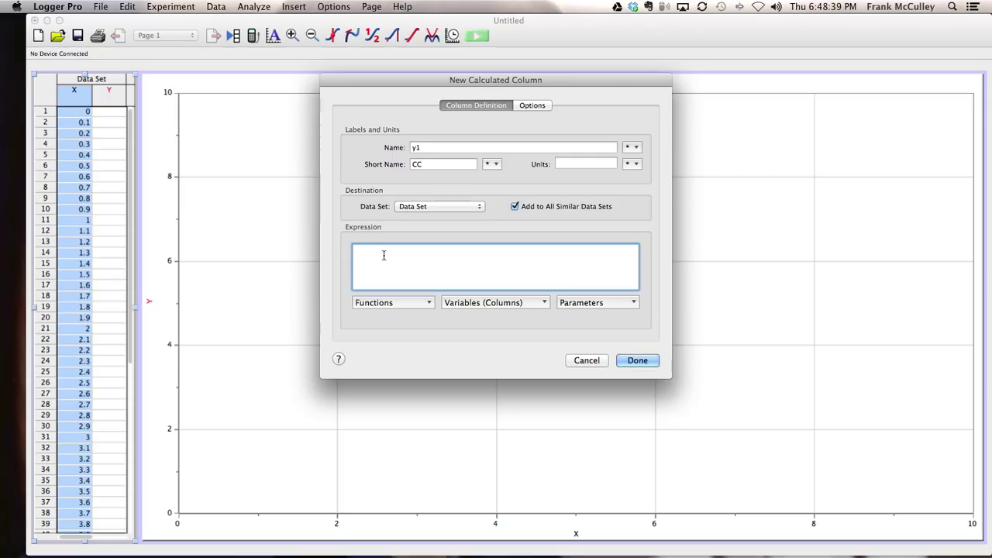
{"action": "type", "text": "3*"}
- Complete the y1 expression as 3*sin(4*"X"+pi/2)+1 using the sin function, X column and pi, then finish
{"action": "left_click", "coordinate": [405, 302]}
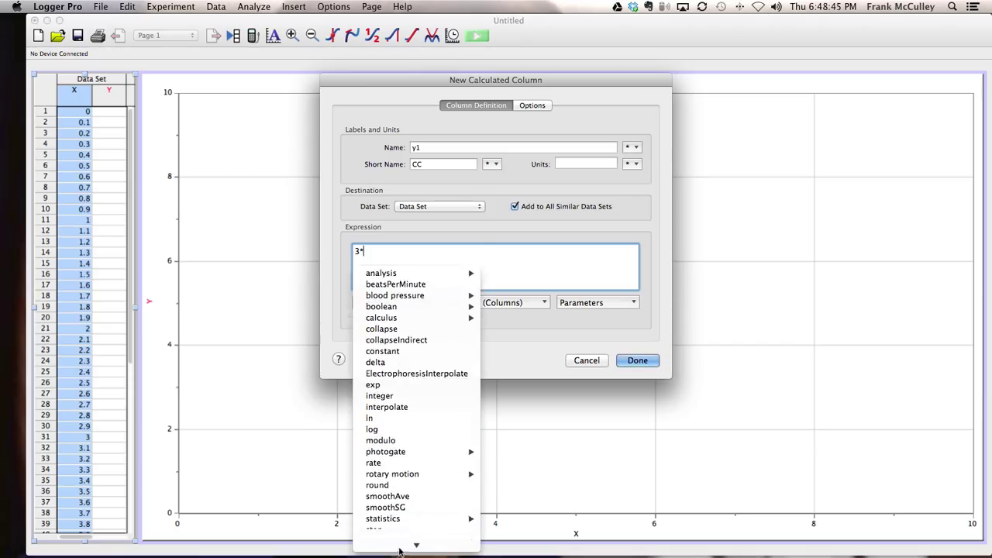
{"action": "mouse_move", "coordinate": [400, 535]}
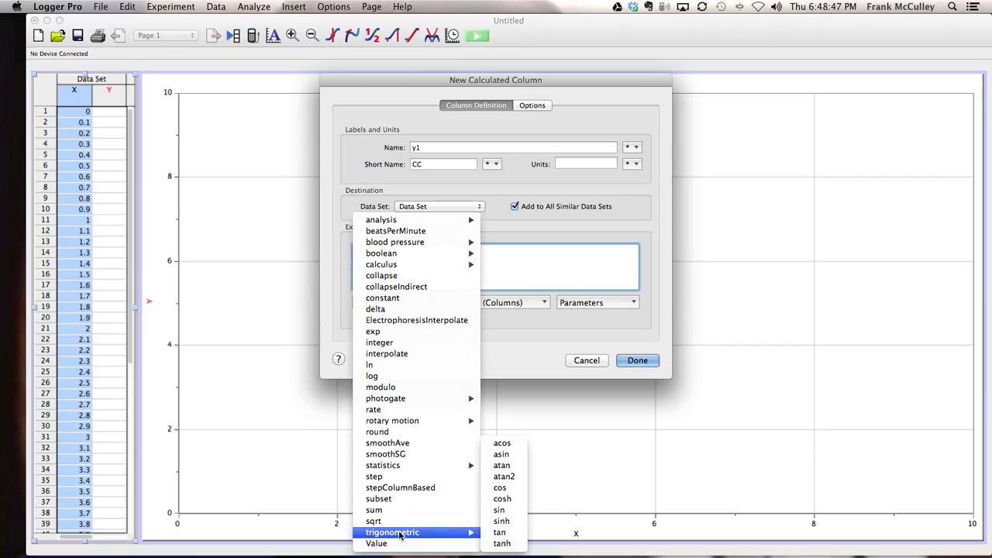
{"action": "left_click", "coordinate": [499, 510]}
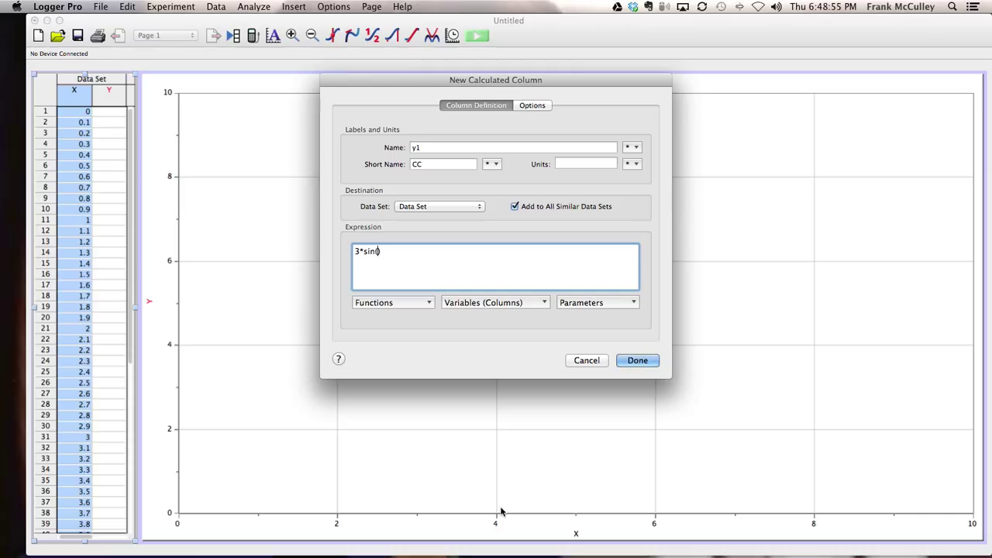
{"action": "type", "text": "4*"}
{"action": "left_click", "coordinate": [499, 303]}
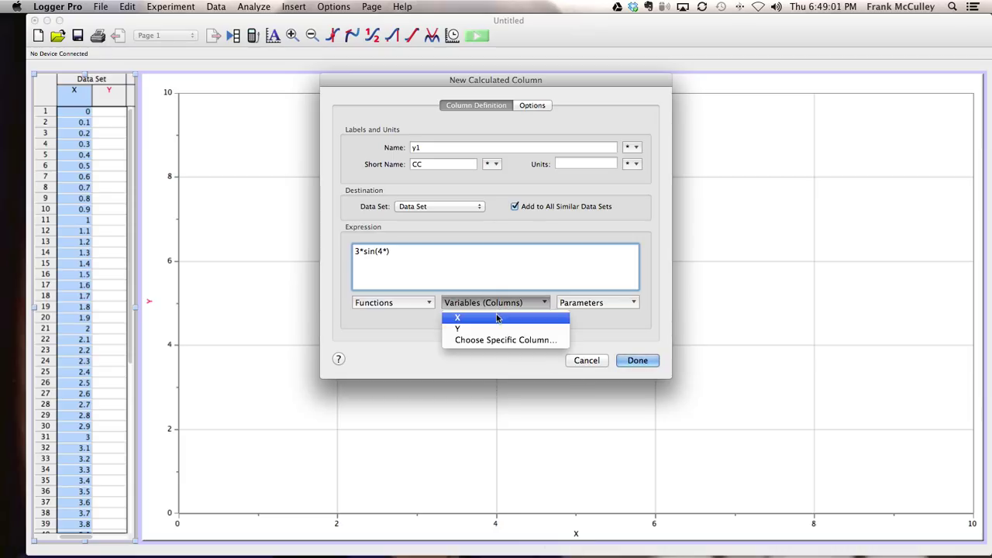
{"action": "left_click", "coordinate": [496, 316]}
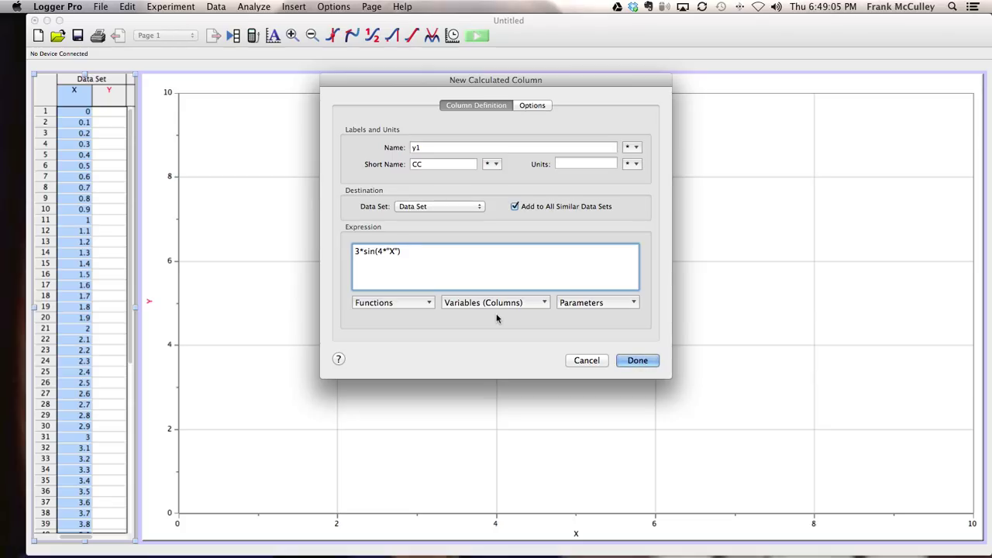
{"action": "type", "text": "+"}
{"action": "left_click", "coordinate": [610, 304]}
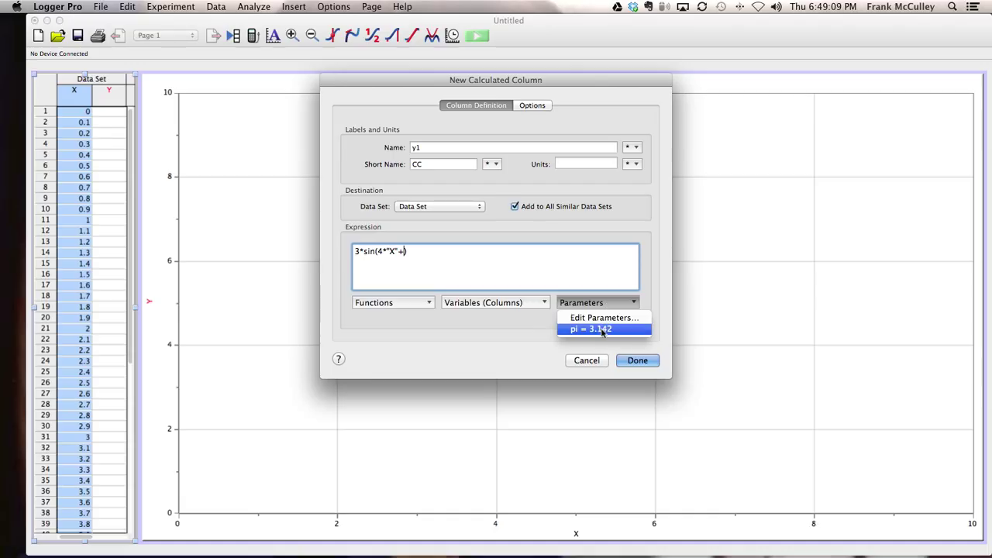
{"action": "left_click", "coordinate": [602, 331]}
{"action": "type", "text": "/2)"}
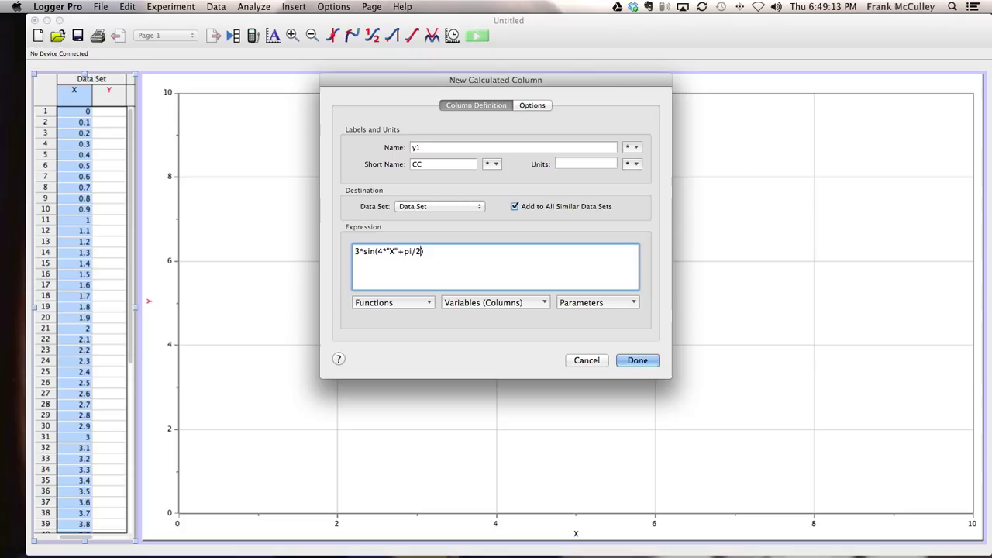
{"action": "type", "text": "+1"}
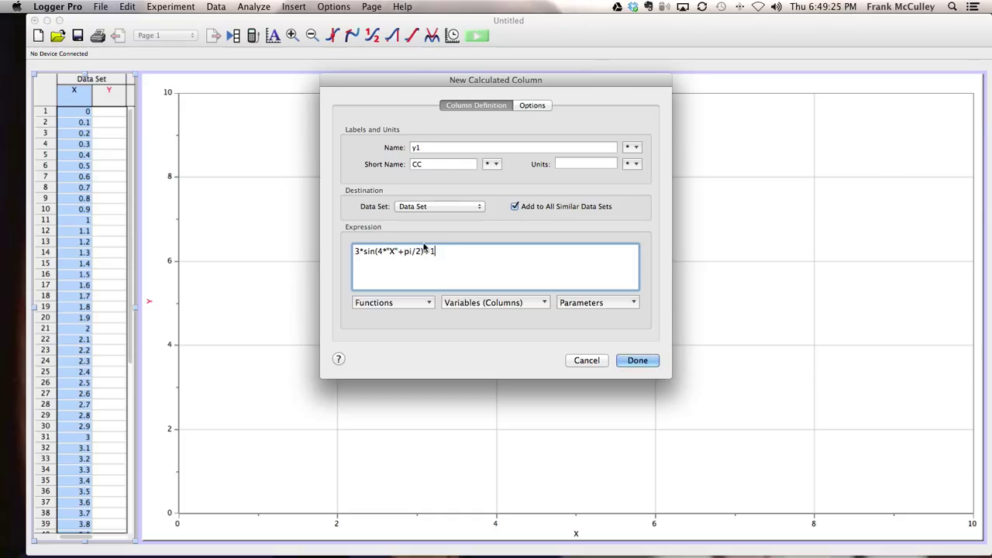
{"action": "left_click", "coordinate": [631, 358]}
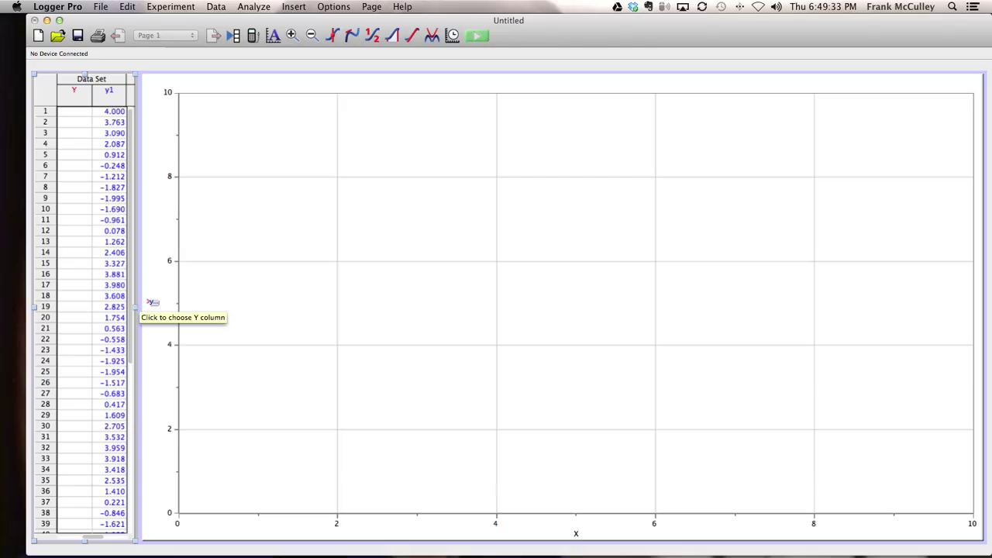
- Set the graph's vertical axis to y1 so its sine values plot against X
{"action": "right_click", "coordinate": [150, 305]}
{"action": "left_click", "coordinate": [150, 306]}
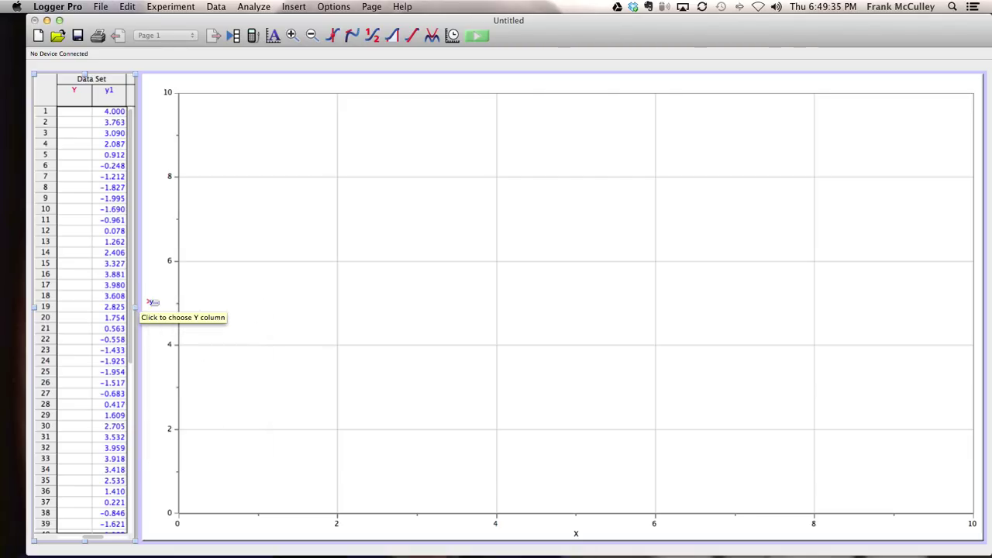
{"action": "left_click", "coordinate": [150, 305]}
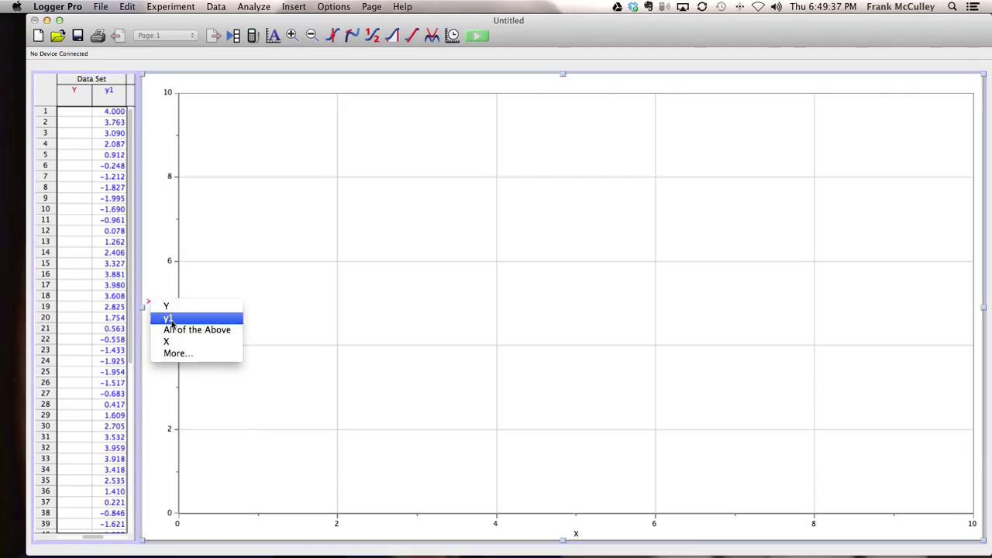
{"action": "left_click", "coordinate": [182, 320]}
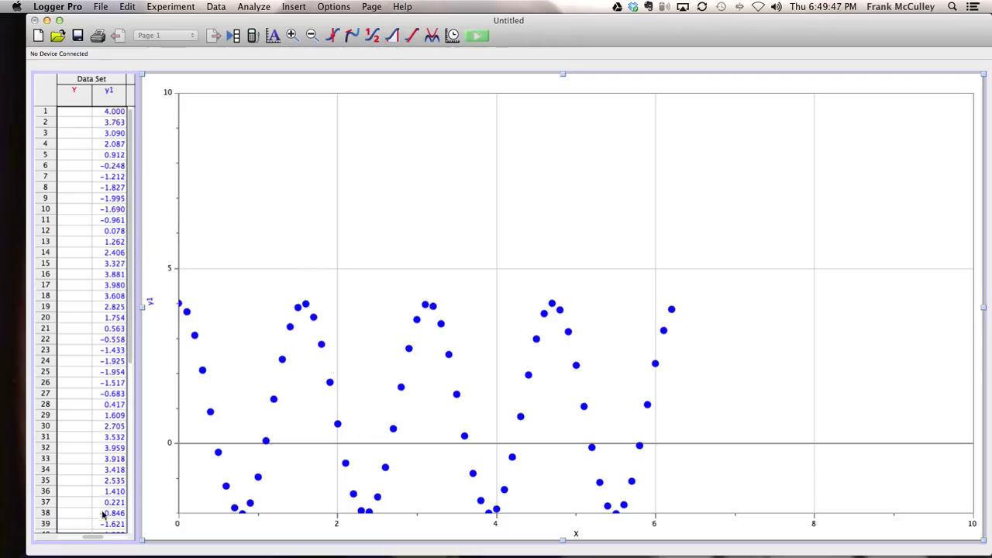
{"action": "left_click_drag", "start_coordinate": [93, 537], "coordinate": [41, 537]}
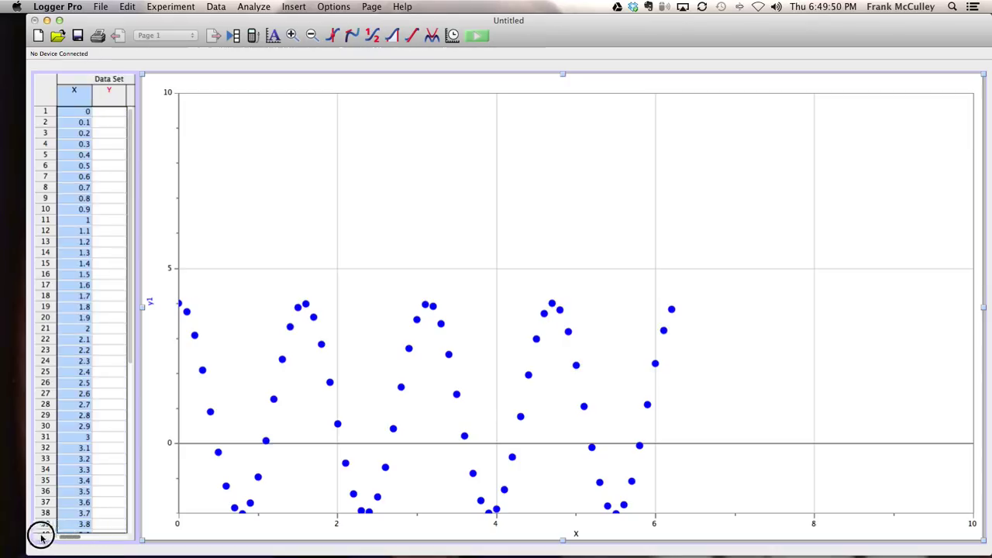
- Regenerate X from 0 to 6.28 with increment 0.01, accepting replacement of the existing data
{"action": "double_click", "coordinate": [75, 86]}
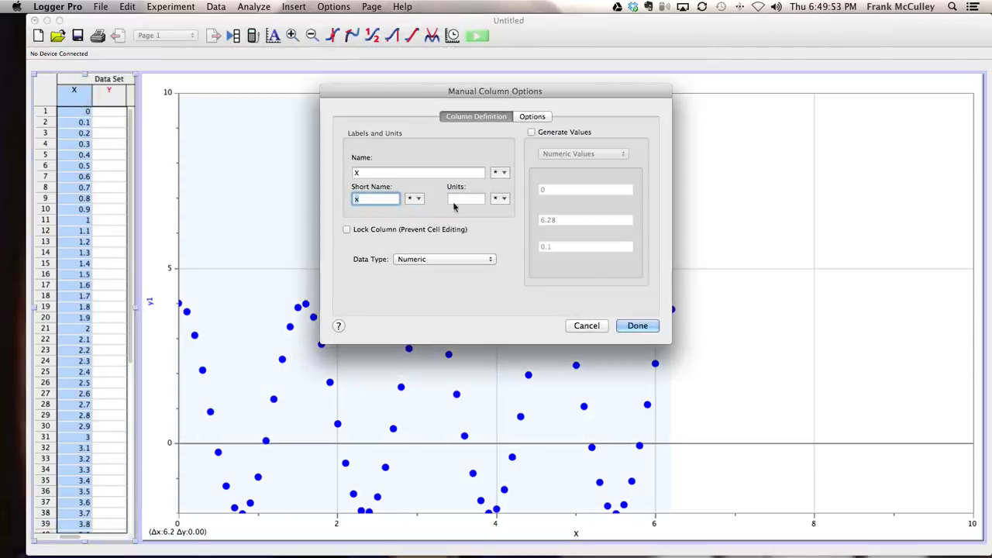
{"action": "left_click", "coordinate": [531, 133]}
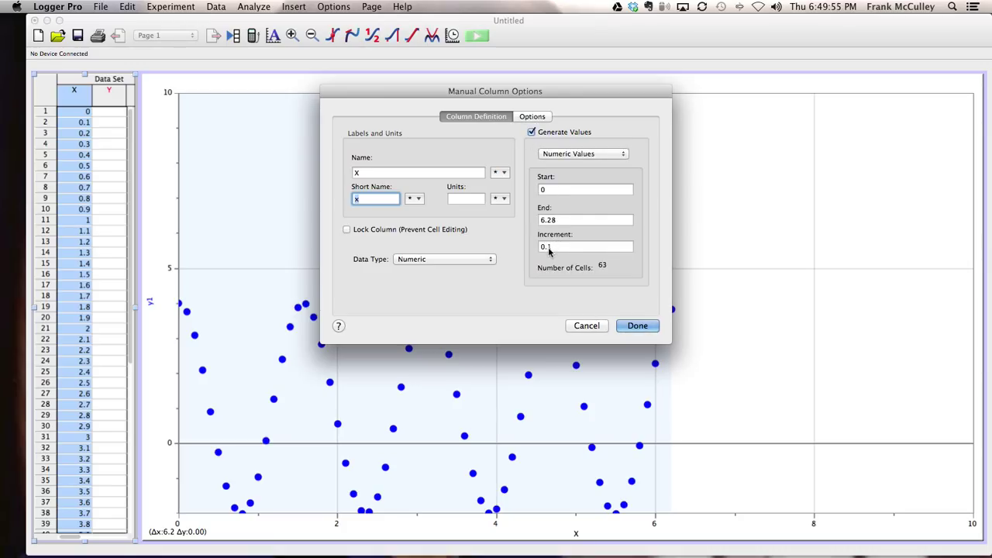
{"action": "left_click", "coordinate": [546, 246]}
{"action": "type", "text": "0"}
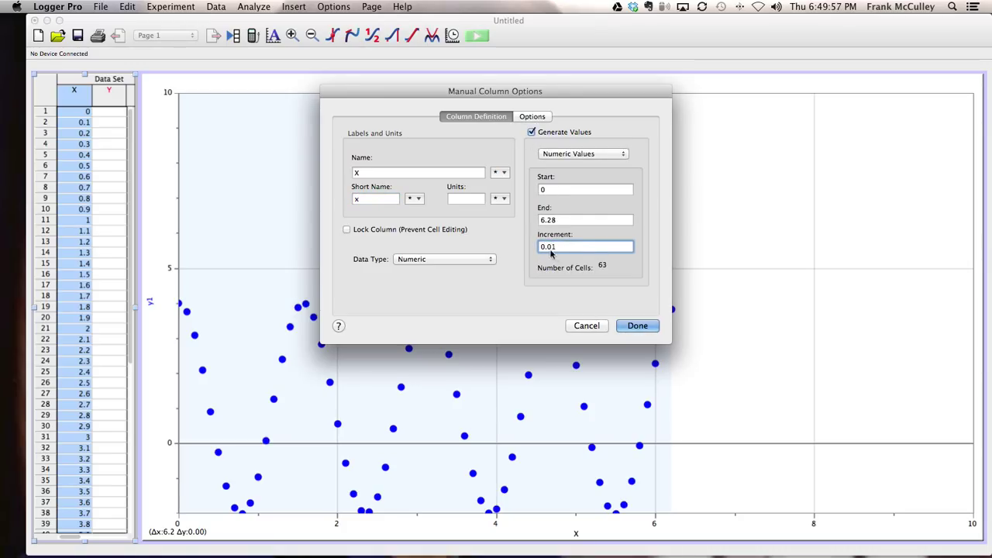
{"action": "left_click", "coordinate": [640, 326]}
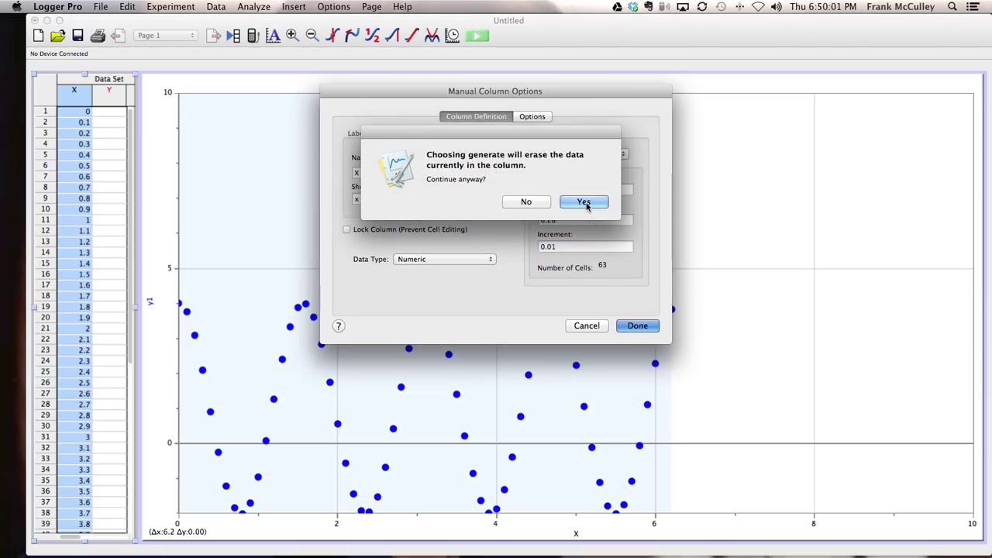
{"action": "left_click", "coordinate": [585, 203]}
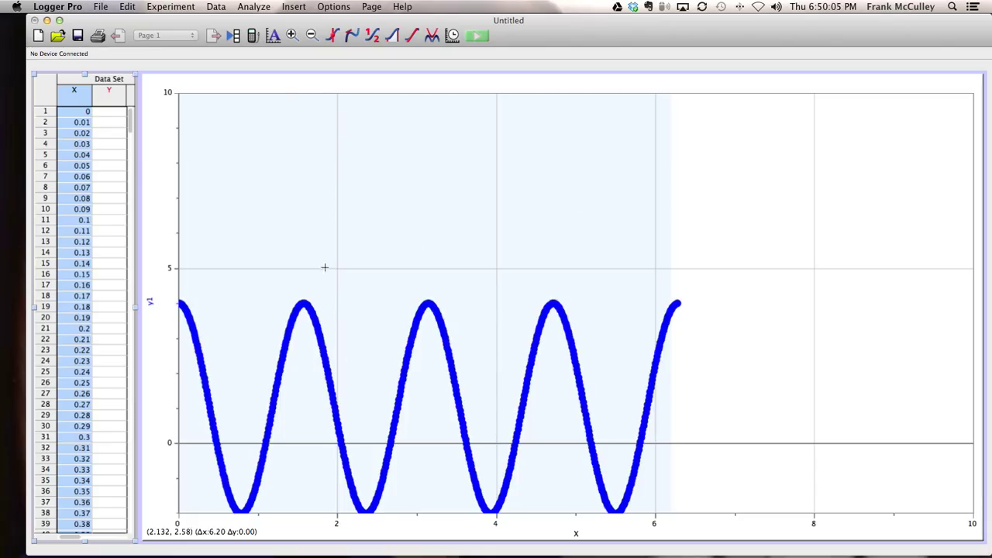
{"action": "left_click", "coordinate": [253, 6]}
- Create a new calculated column named y2 with its formula starting 2*
{"action": "mouse_move", "coordinate": [217, 6]}
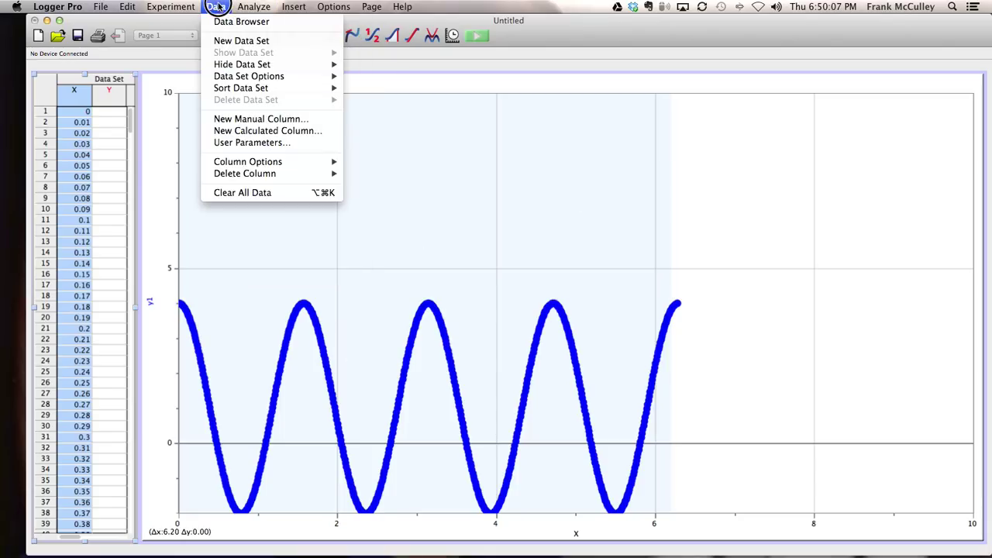
{"action": "left_click", "coordinate": [232, 130]}
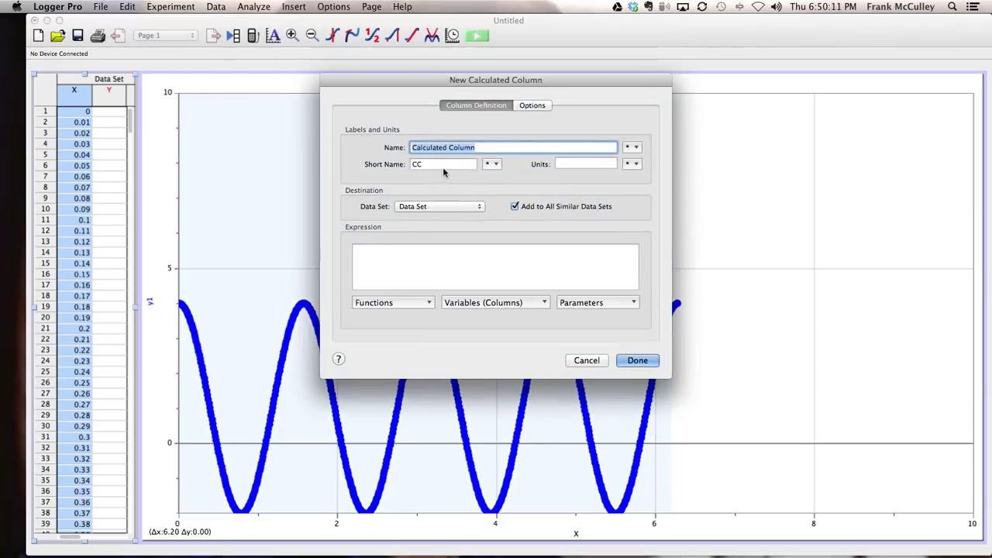
{"action": "type", "text": "y2"}
{"action": "left_click", "coordinate": [397, 261]}
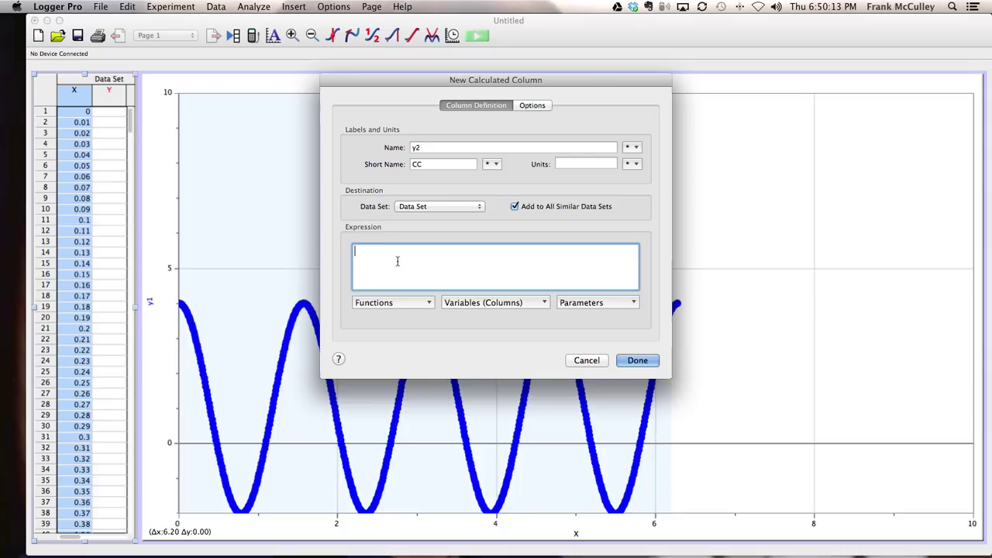
{"action": "type", "text": "2"}
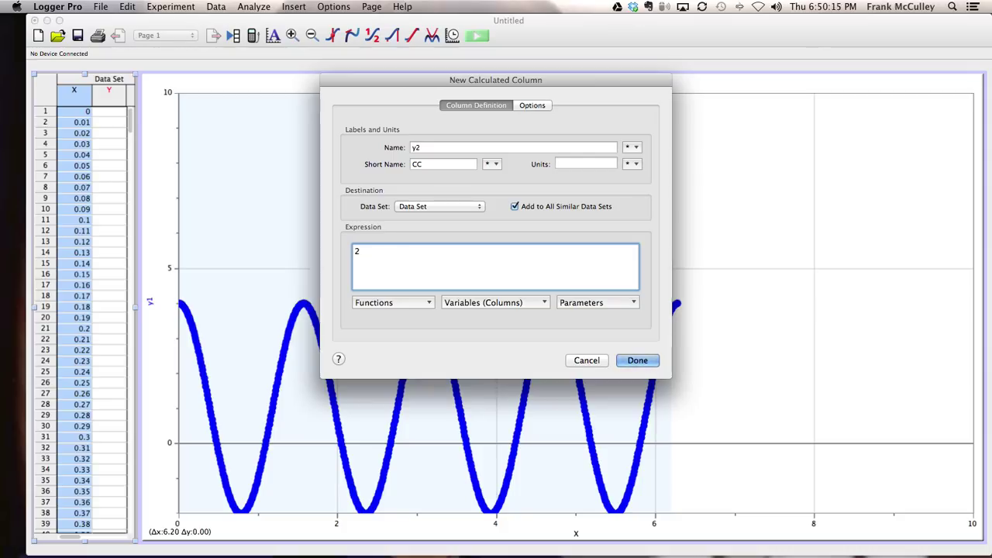
{"action": "type", "text": "*"}
- Complete the y2 formula as 2*cos(2*"X"+pi)+3 with cos, X and pi, then finish
{"action": "left_click", "coordinate": [411, 300]}
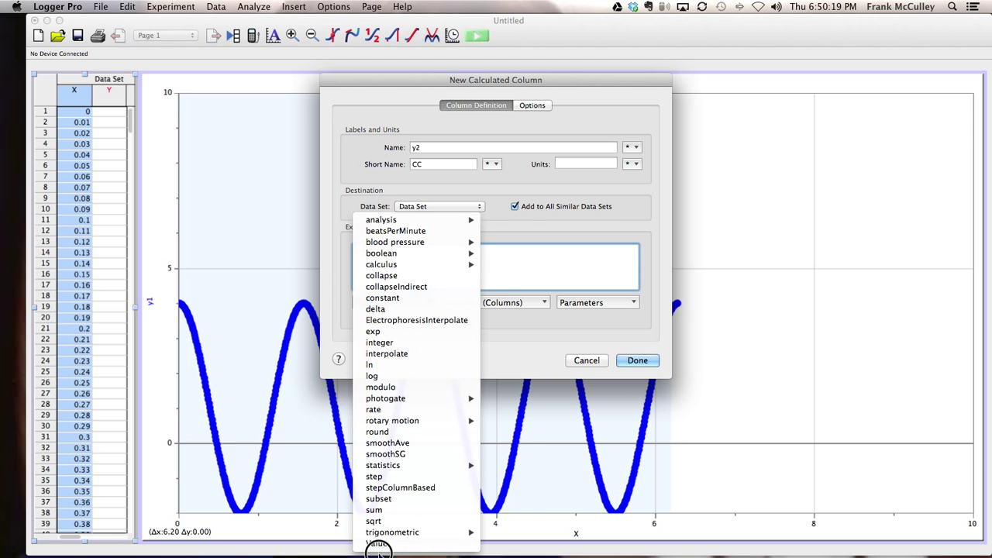
{"action": "mouse_move", "coordinate": [440, 534]}
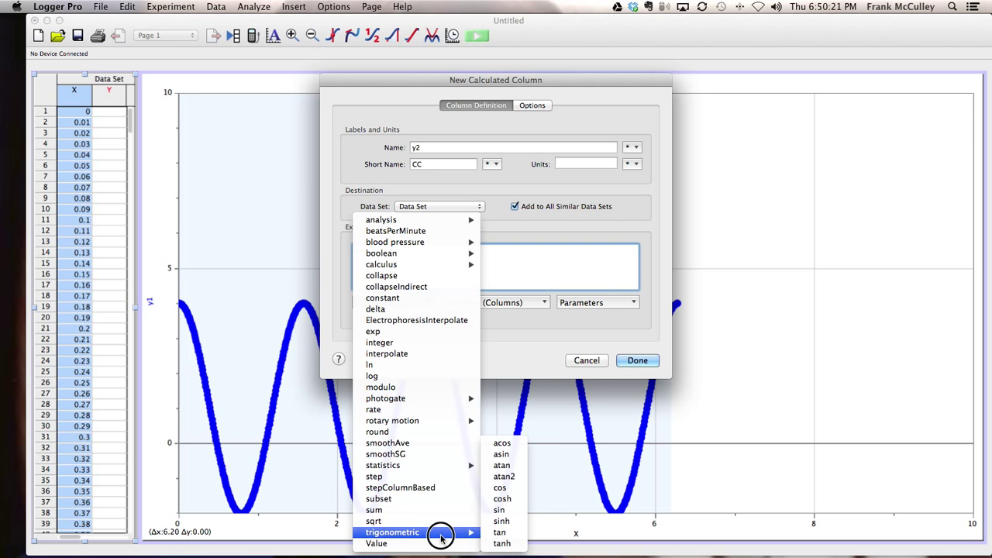
{"action": "left_click", "coordinate": [503, 487]}
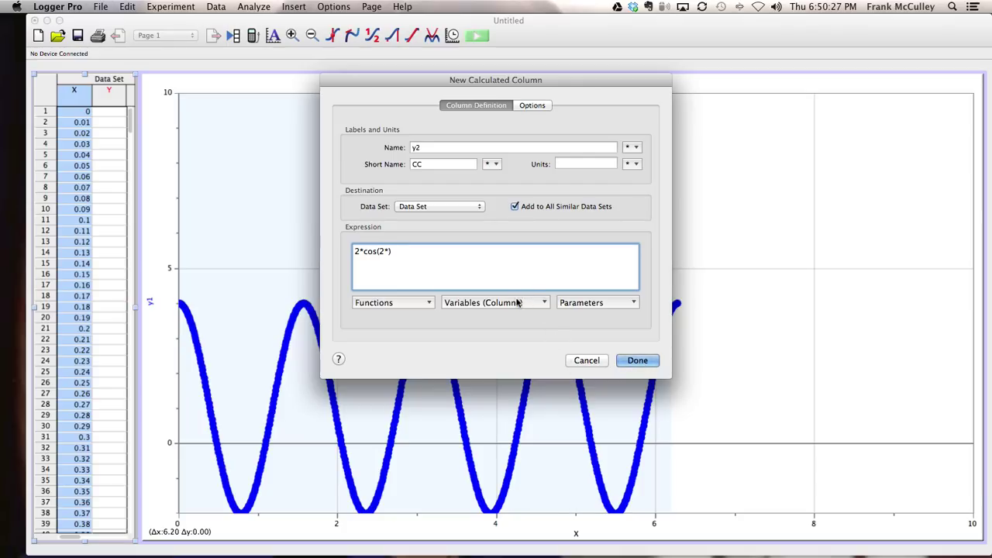
{"action": "left_click", "coordinate": [517, 302]}
{"action": "left_click", "coordinate": [506, 320]}
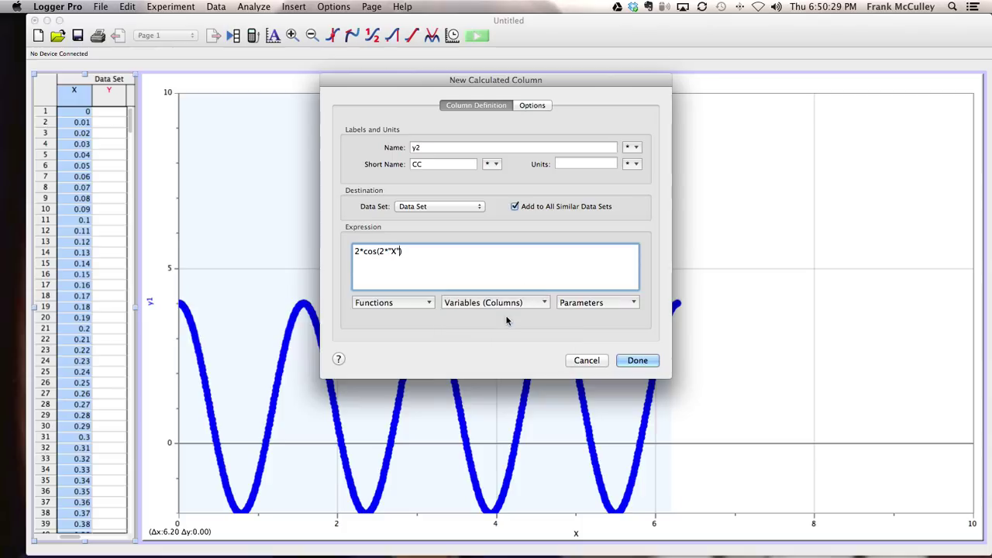
{"action": "type", "text": "+"}
{"action": "left_click", "coordinate": [626, 303]}
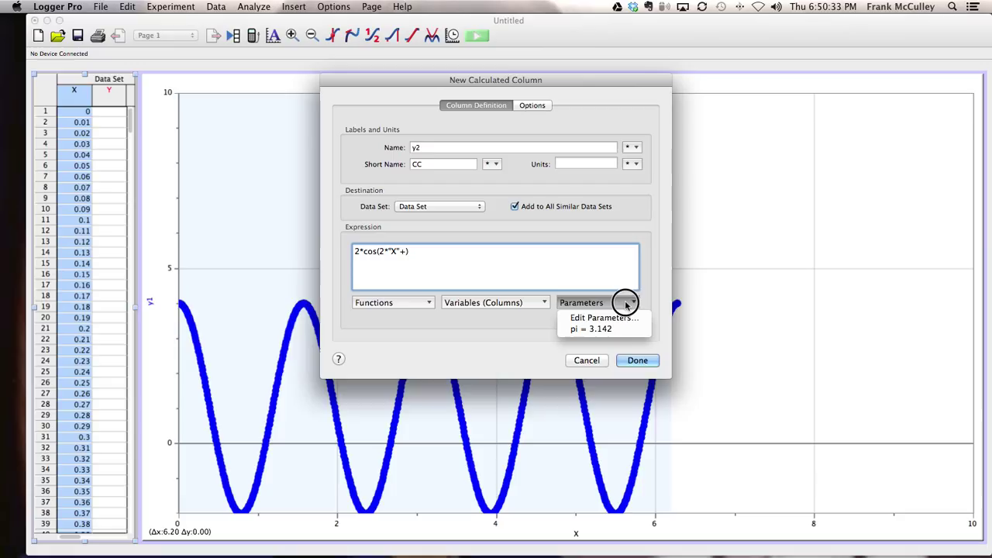
{"action": "left_click", "coordinate": [612, 329]}
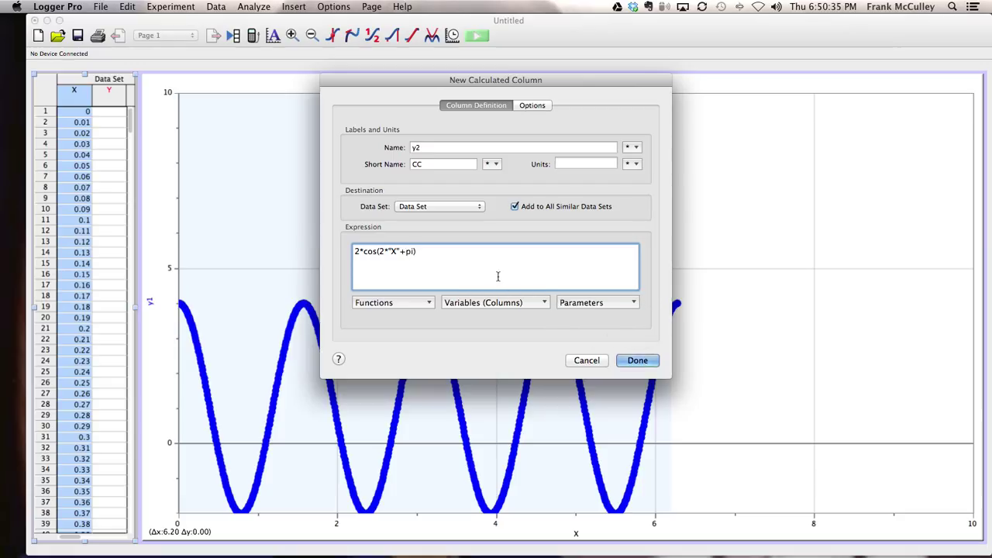
{"action": "left_click", "coordinate": [457, 256]}
{"action": "type", "text": "+3"}
{"action": "left_click", "coordinate": [636, 361]}
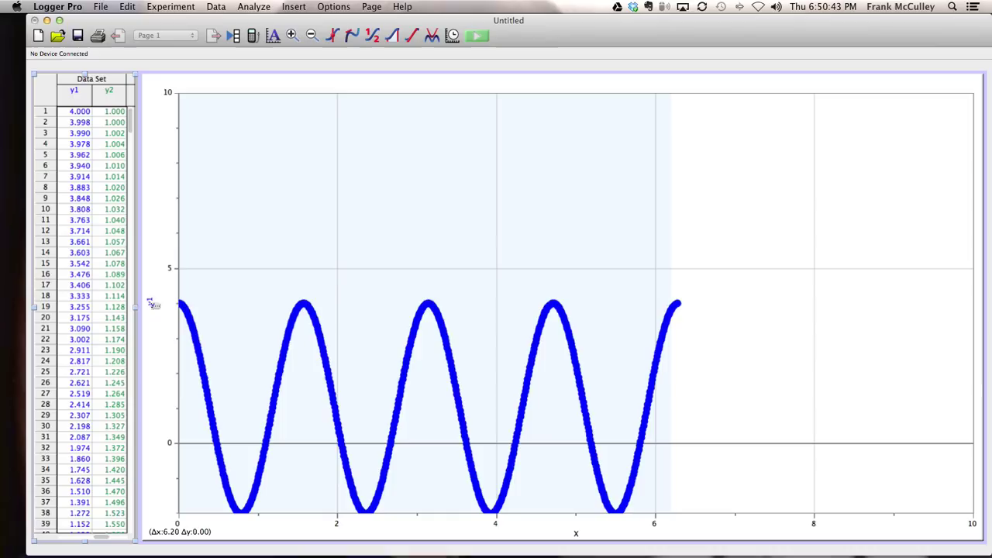
- Plot y2 on the vertical axis, then tick y1 in Y Axis Options so both curves show
{"action": "left_click", "coordinate": [150, 302]}
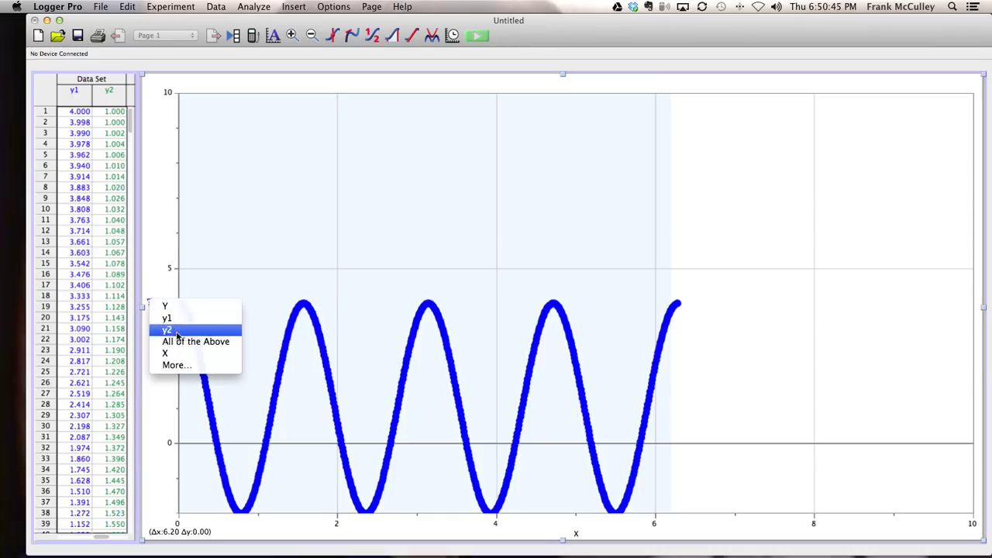
{"action": "left_click", "coordinate": [172, 330]}
{"action": "left_click", "coordinate": [150, 303]}
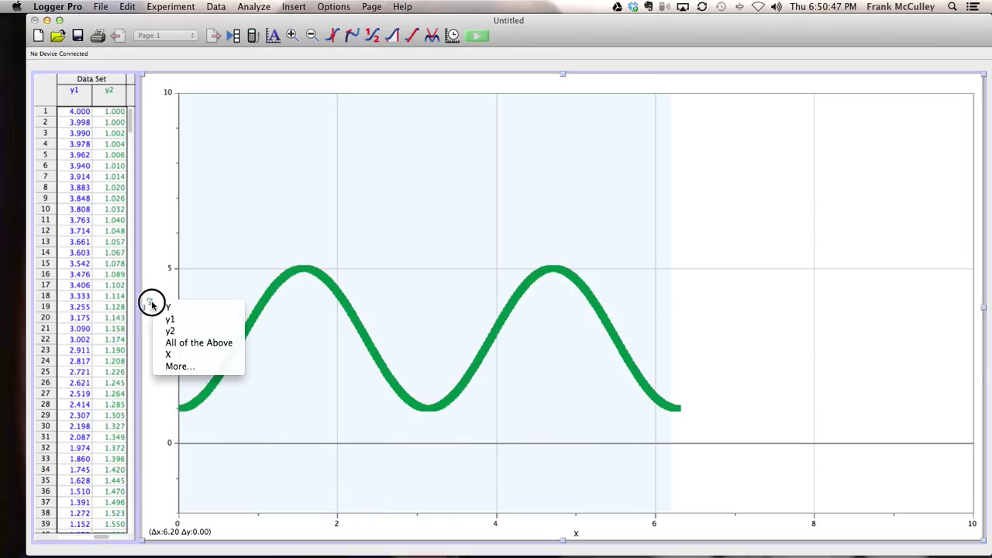
{"action": "left_click", "coordinate": [189, 368]}
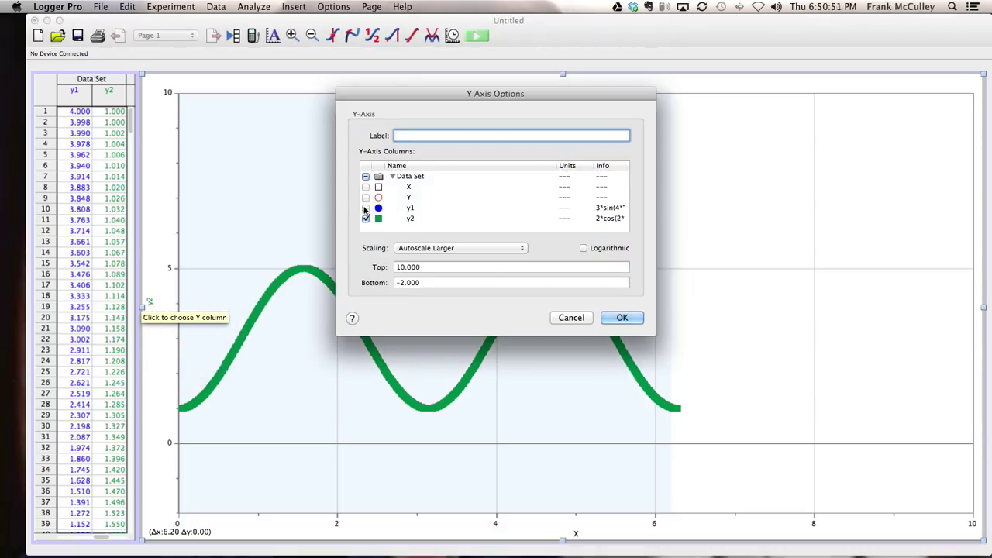
{"action": "left_click", "coordinate": [366, 208]}
{"action": "left_click", "coordinate": [615, 318]}
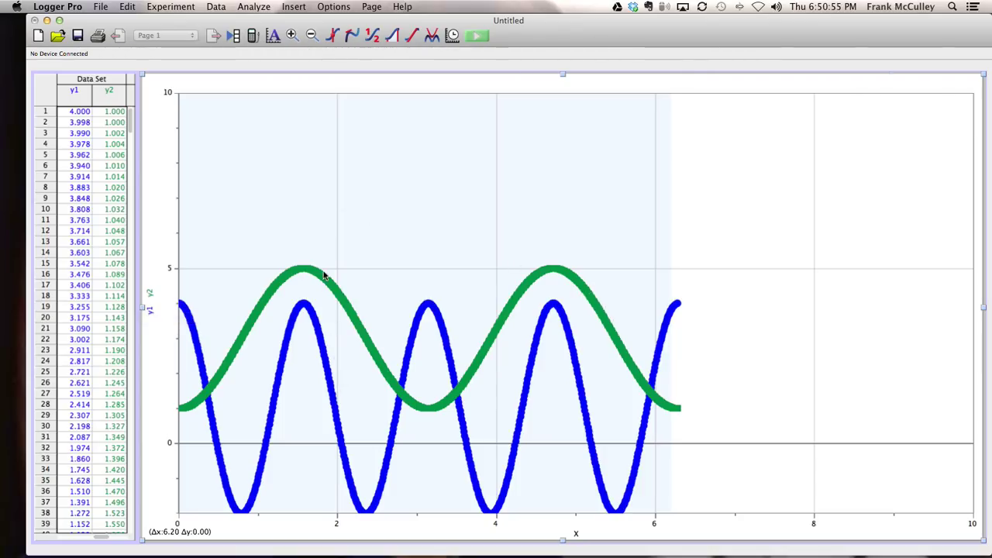
{"action": "left_click", "coordinate": [253, 6]}
- Create a new calculated column named yt with the formula "y1"+"y2"
{"action": "mouse_move", "coordinate": [220, 5]}
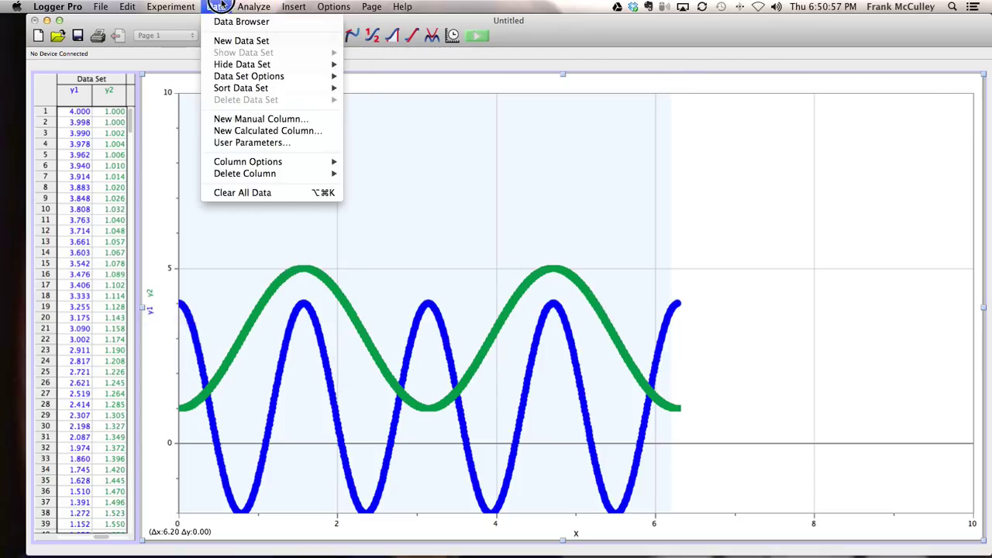
{"action": "left_click", "coordinate": [233, 130]}
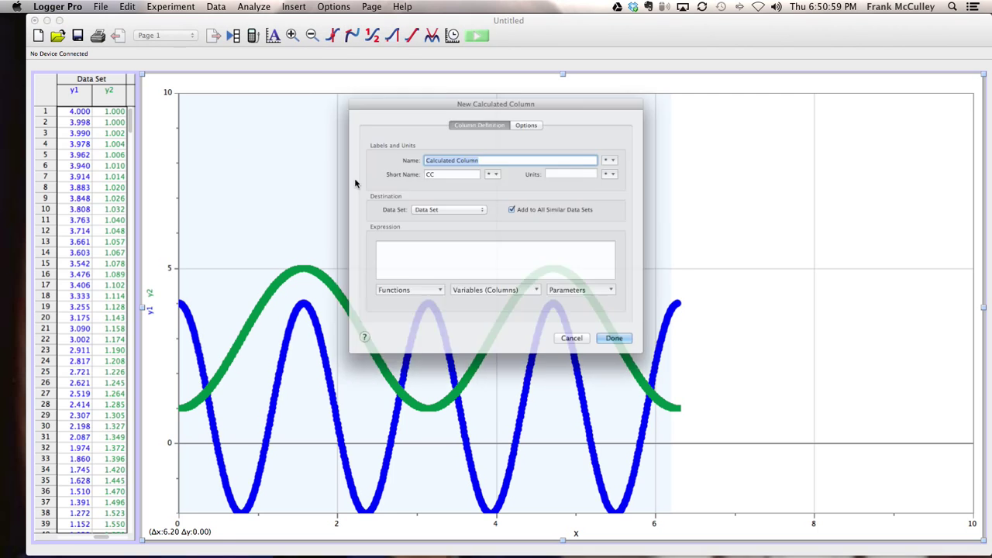
{"action": "type", "text": "yt"}
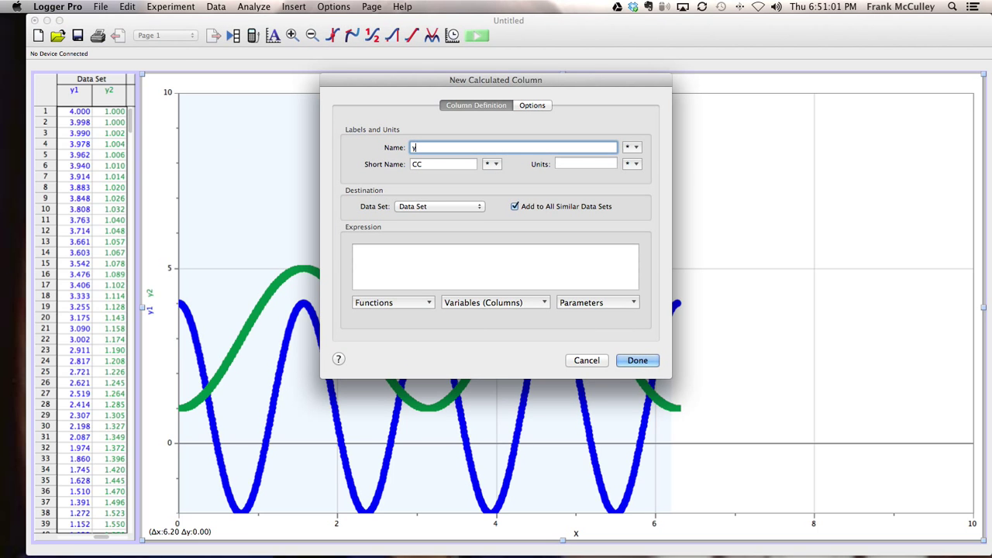
{"action": "key", "text": "Tab"}
{"action": "key", "text": "Tab"}
{"action": "key", "text": "Tab"}
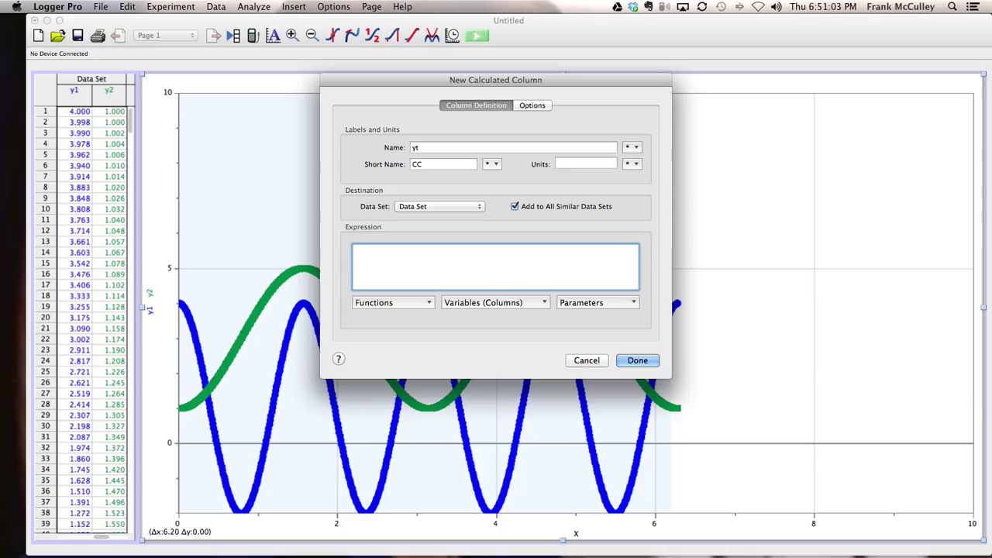
{"action": "left_click", "coordinate": [473, 303]}
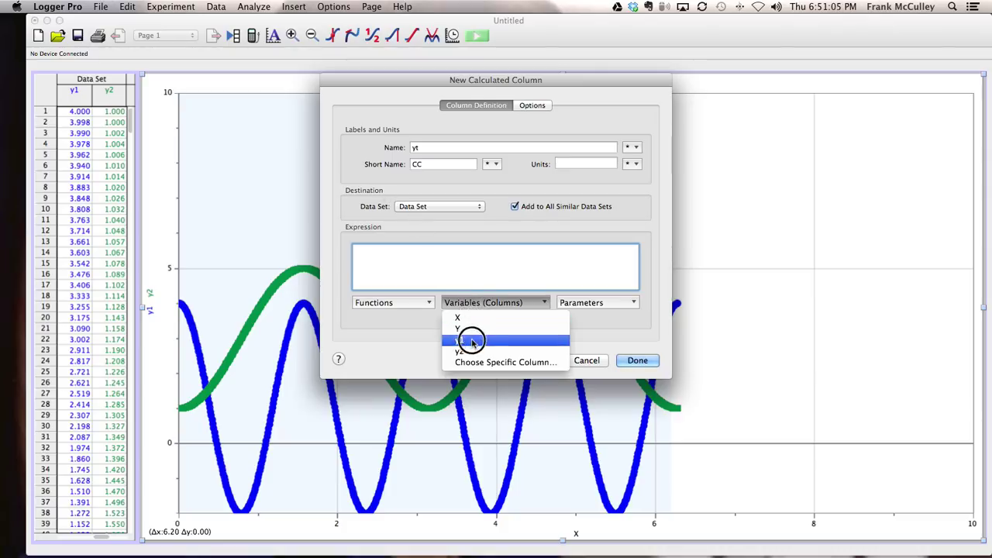
{"action": "left_click", "coordinate": [471, 342]}
{"action": "type", "text": "+"}
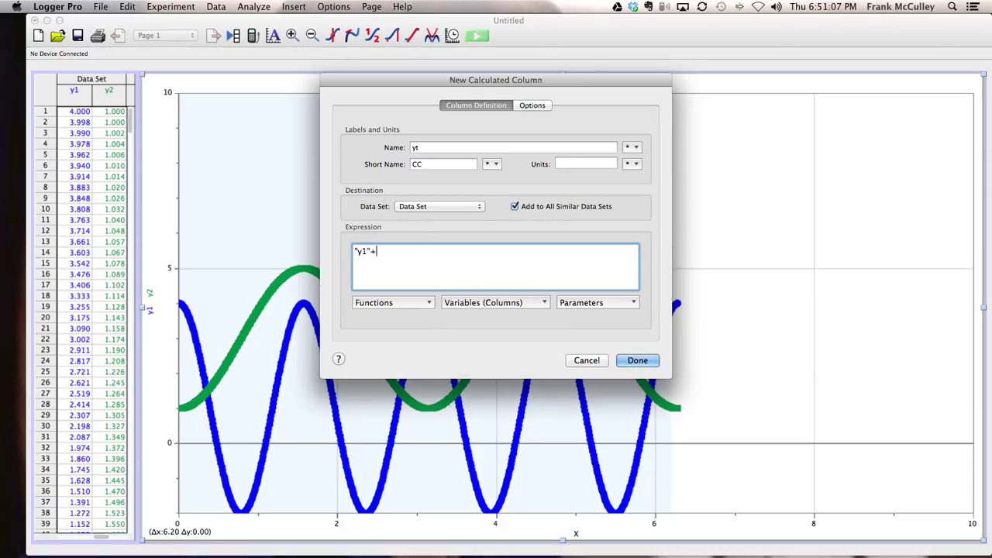
{"action": "left_click", "coordinate": [512, 303]}
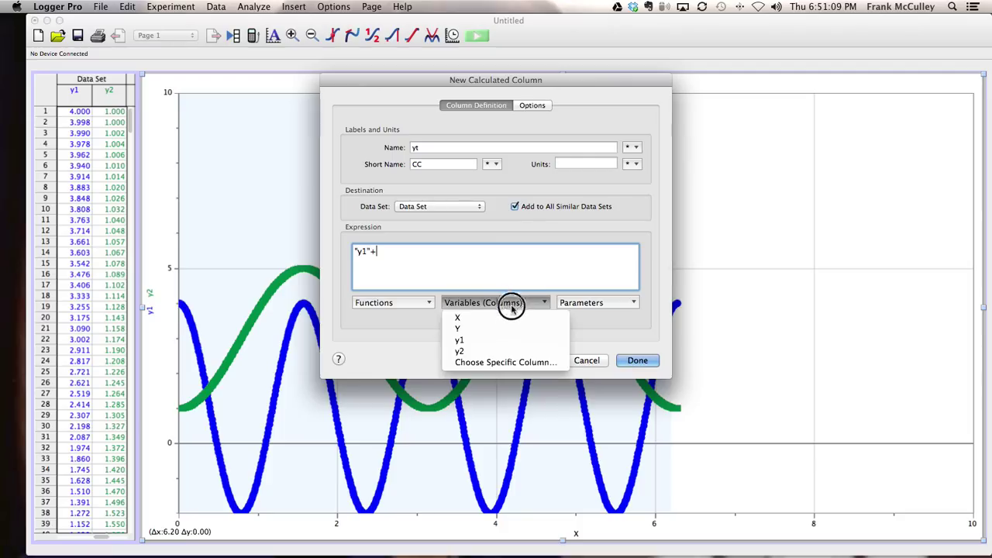
{"action": "left_click", "coordinate": [500, 353]}
- Finish the yt column and plot yt together with y1 and y2 on the vertical axis
{"action": "left_click", "coordinate": [636, 361]}
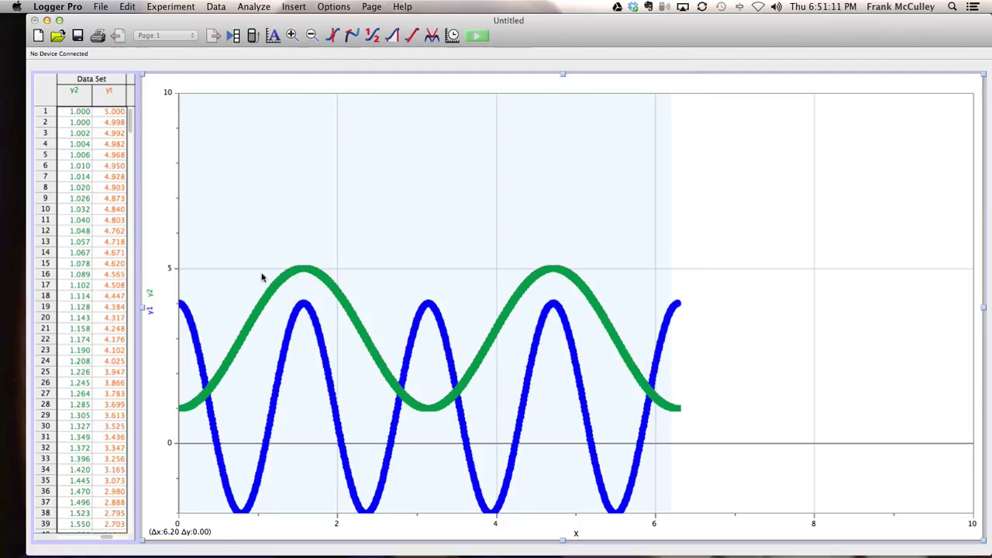
{"action": "left_click", "coordinate": [150, 307]}
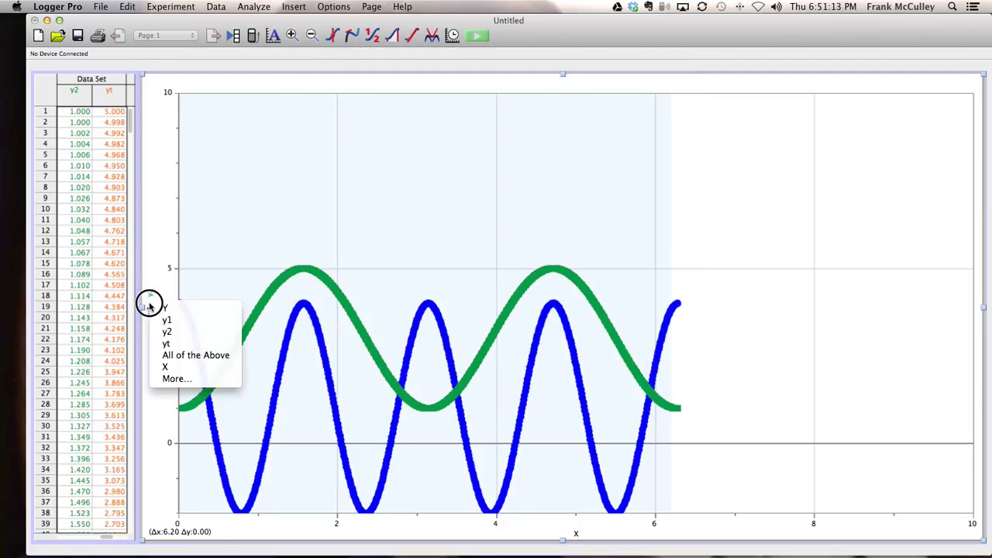
{"action": "left_click", "coordinate": [184, 347]}
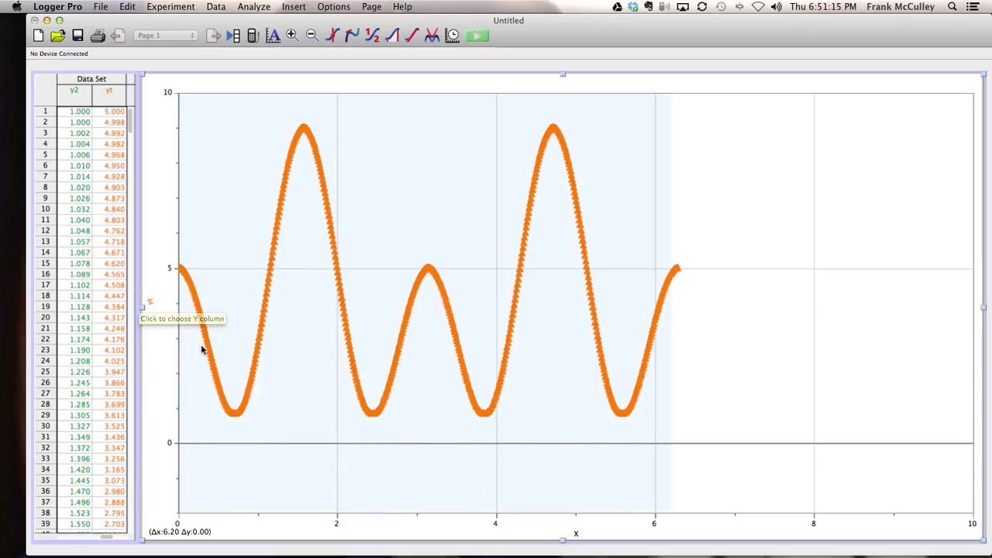
{"action": "left_click", "coordinate": [150, 307]}
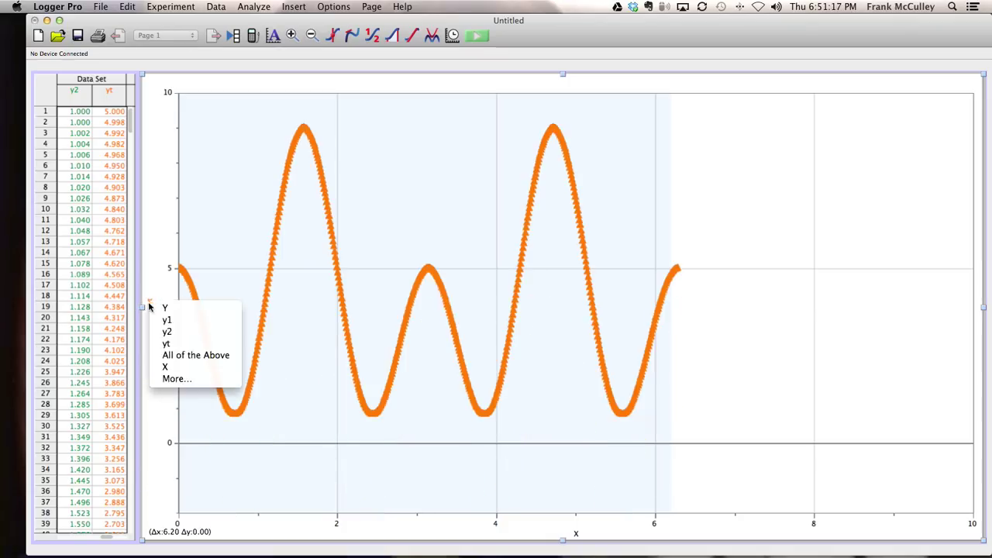
{"action": "left_click", "coordinate": [177, 379]}
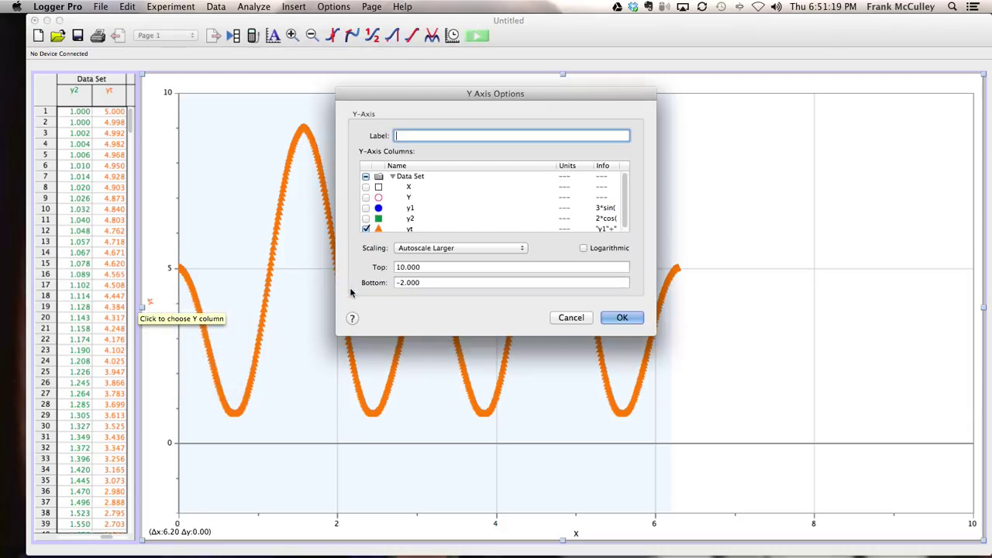
{"action": "left_click", "coordinate": [367, 208]}
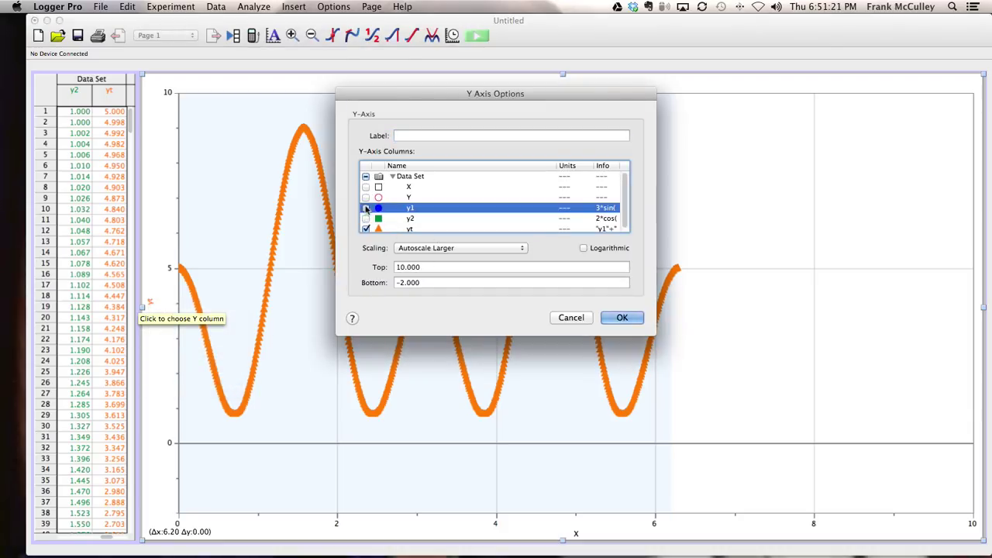
{"action": "left_click", "coordinate": [366, 217]}
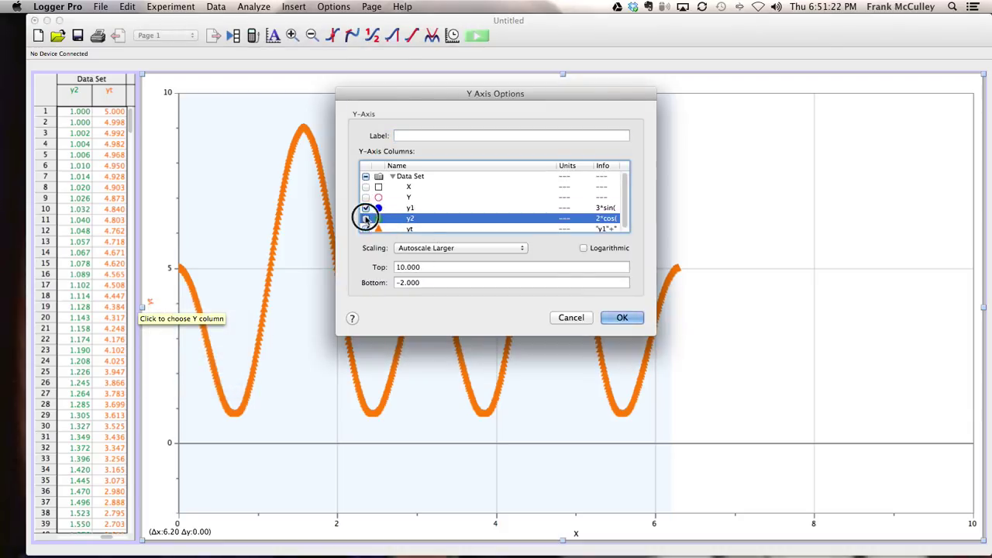
{"action": "left_click", "coordinate": [621, 317]}
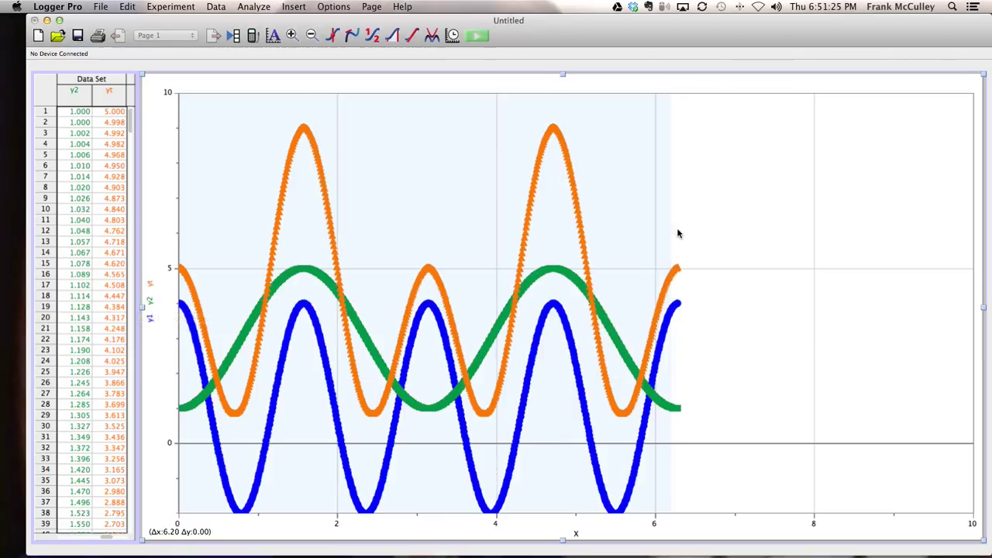